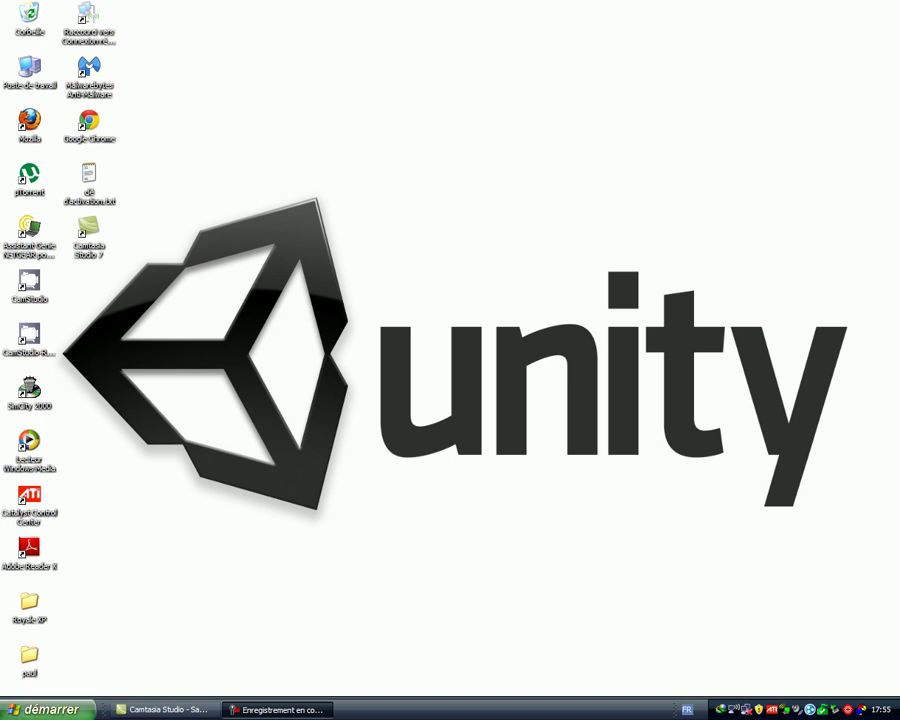
Open the Programs folder under Downloads in Mes documents to show the installers.
key("super")
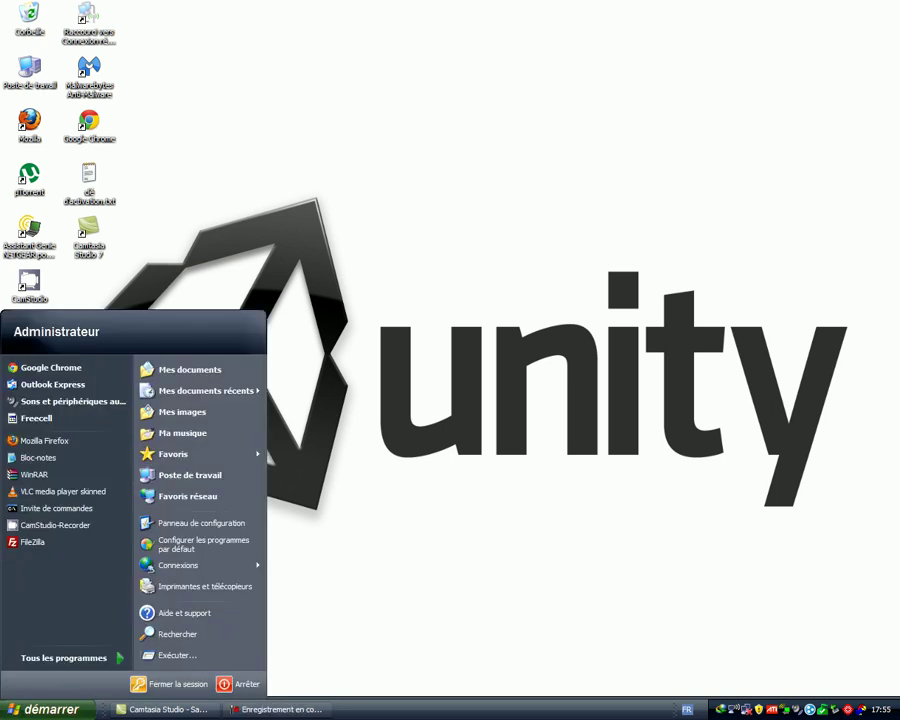
key("Escape")
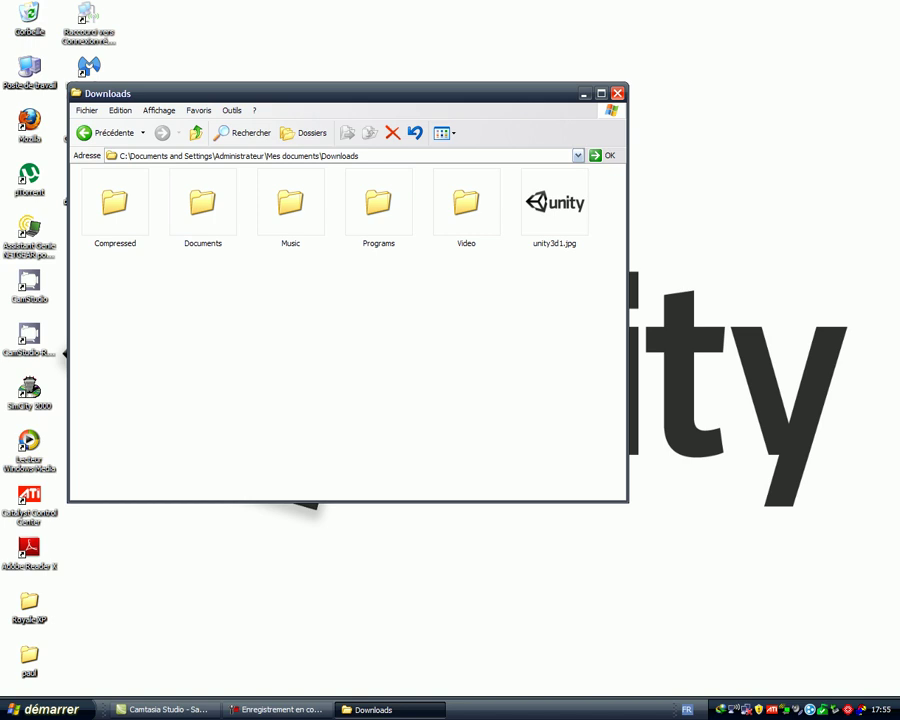
double_click(378, 205)
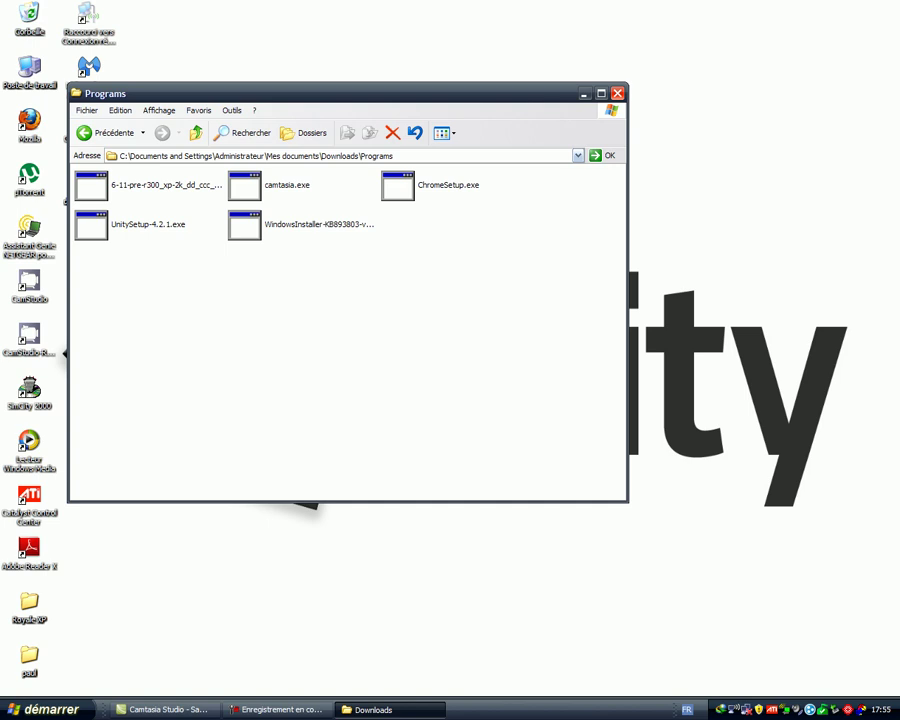
Run UnitySetup-4.2.1.exe and move the Explorer window to the top-left.
left_click(148, 224)
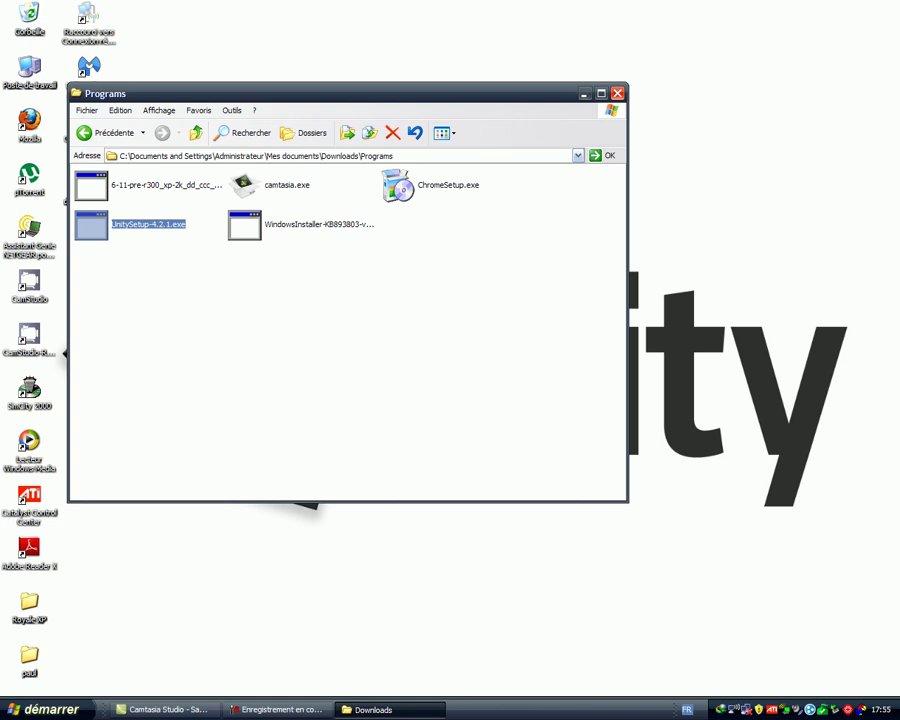
key("Return")
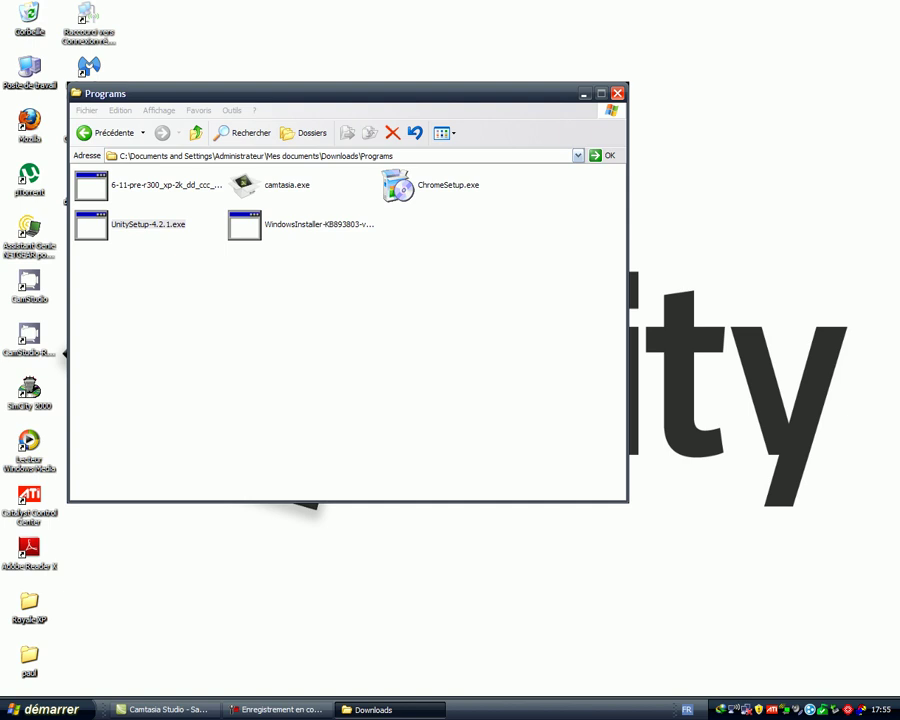
mouse_move(300, 93)
left_mouse_down()
mouse_move(186, 168)
mouse_move(246, 11)
mouse_move(239, 19)
left_mouse_up()
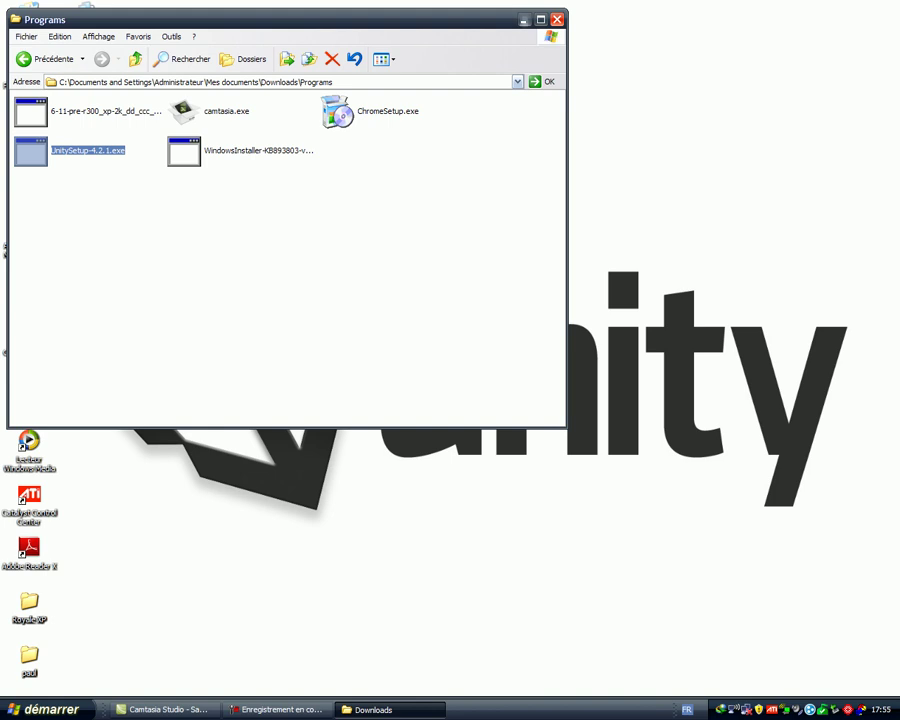
key("Return")
Minimize the Programs folder window to reveal the Unity 4.2.1f4 Setup welcome page.
left_click(524, 19)
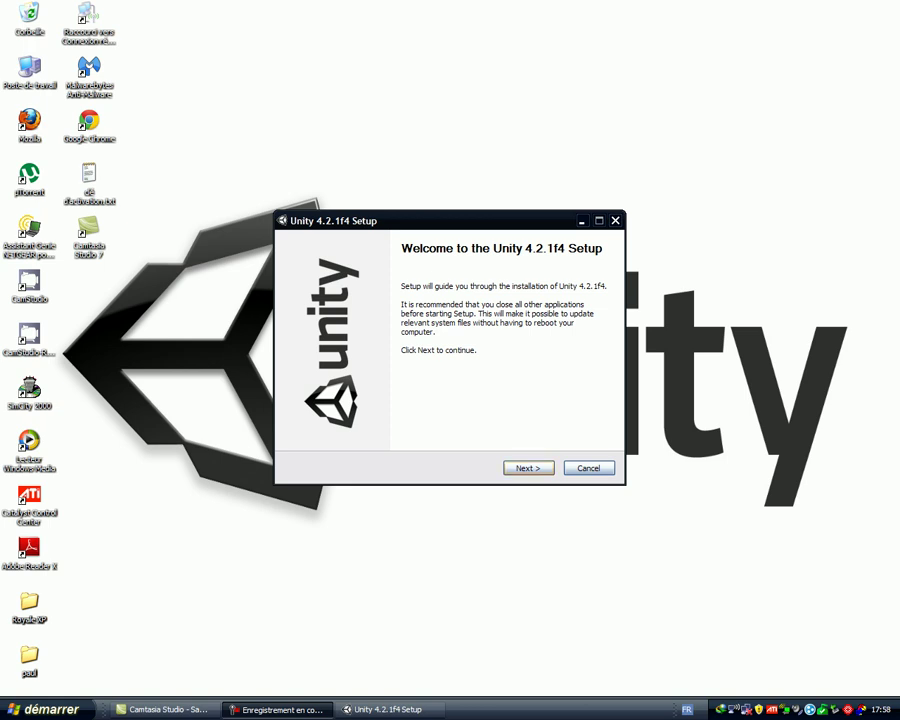
Accept the license and keep Example Project selected, advancing to the install location page.
key("Return")
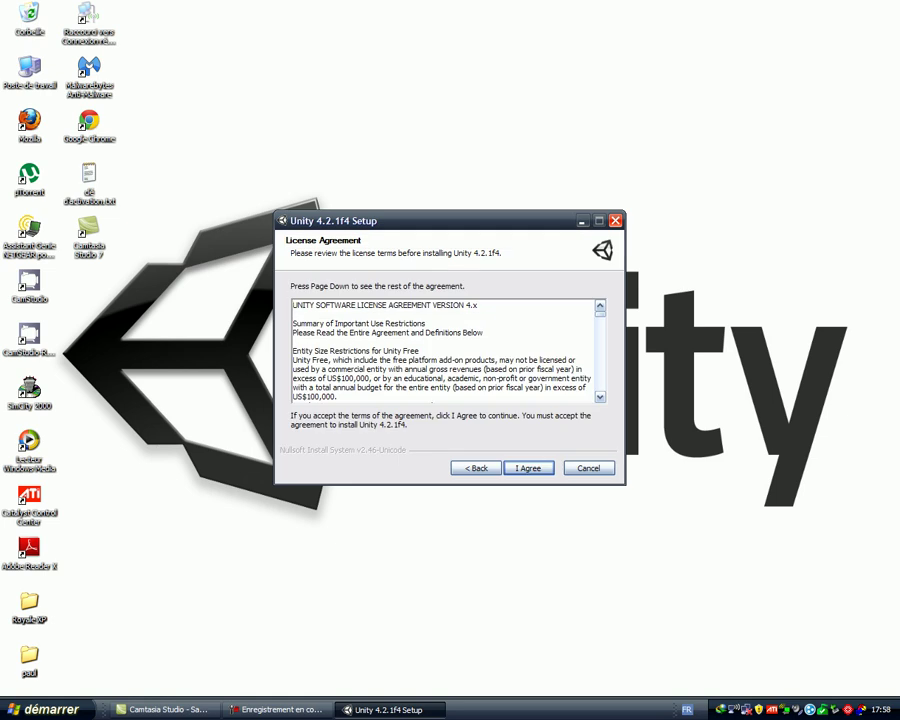
key("Return")
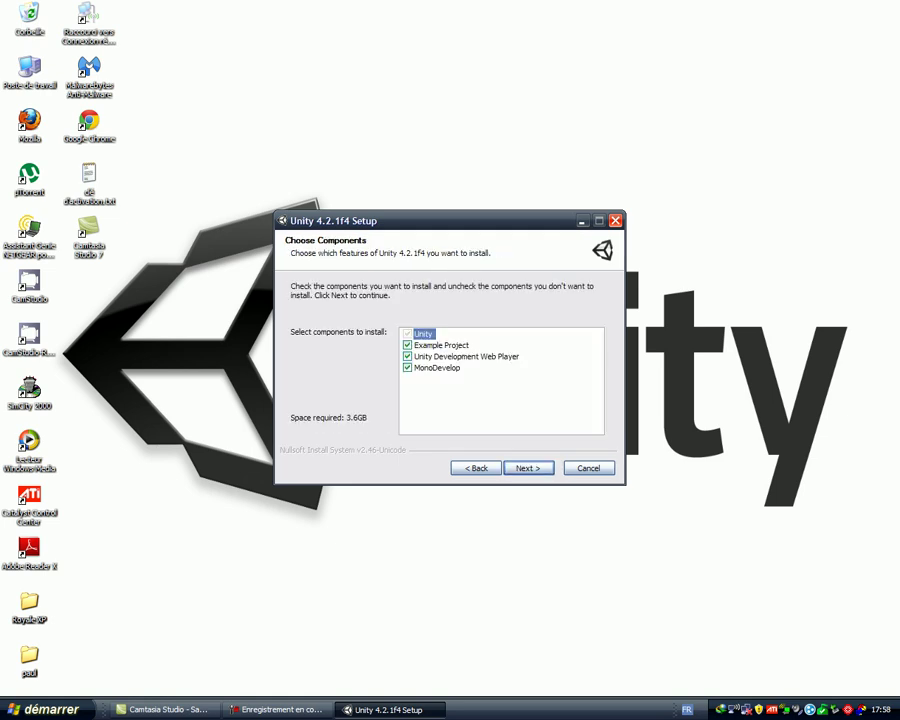
left_click(407, 345)
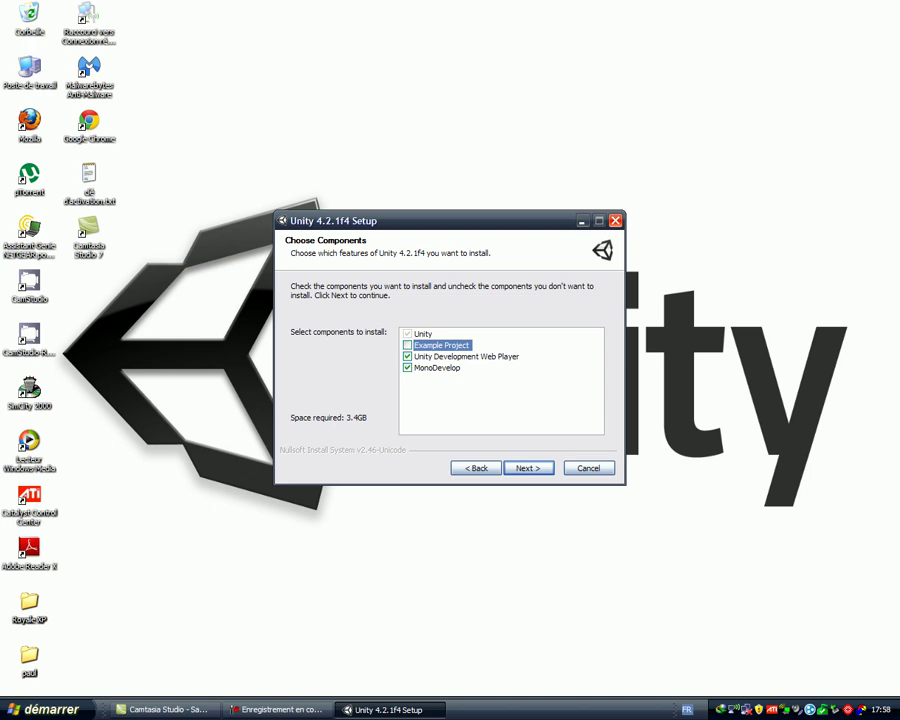
key("space")
key("space")
key("Return")
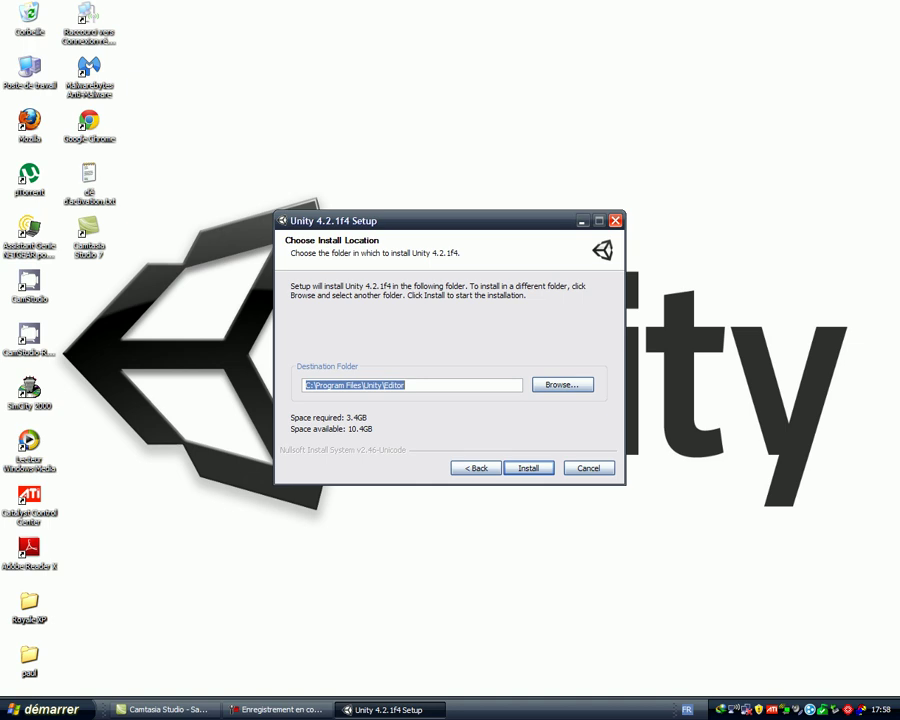
Install Unity to C:\Program Files\Unity\Editor with details shown, then finish setup.
left_click(528, 468)
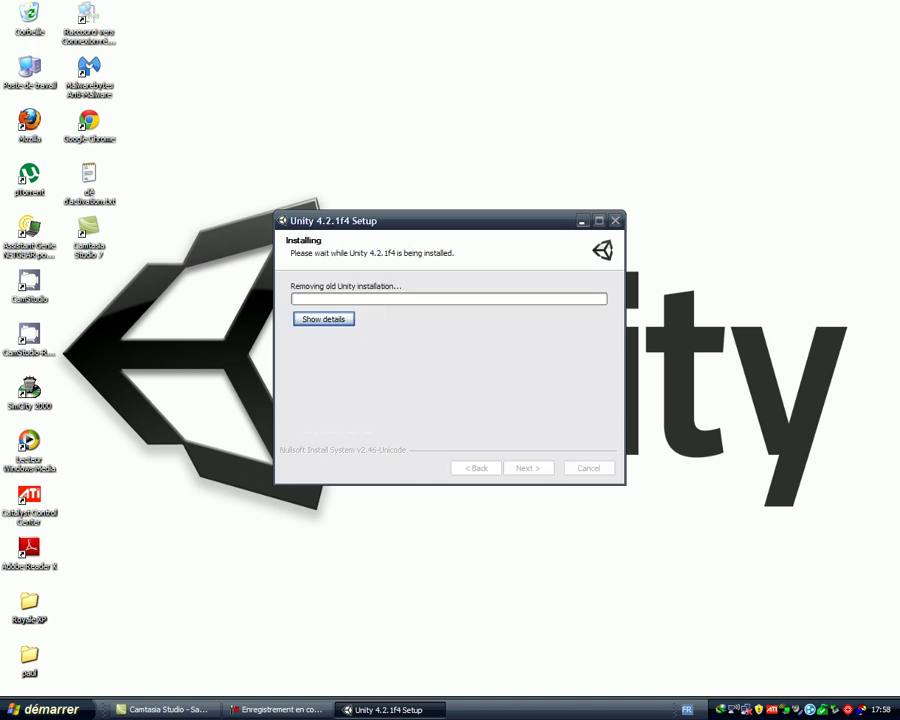
left_click(323, 319)
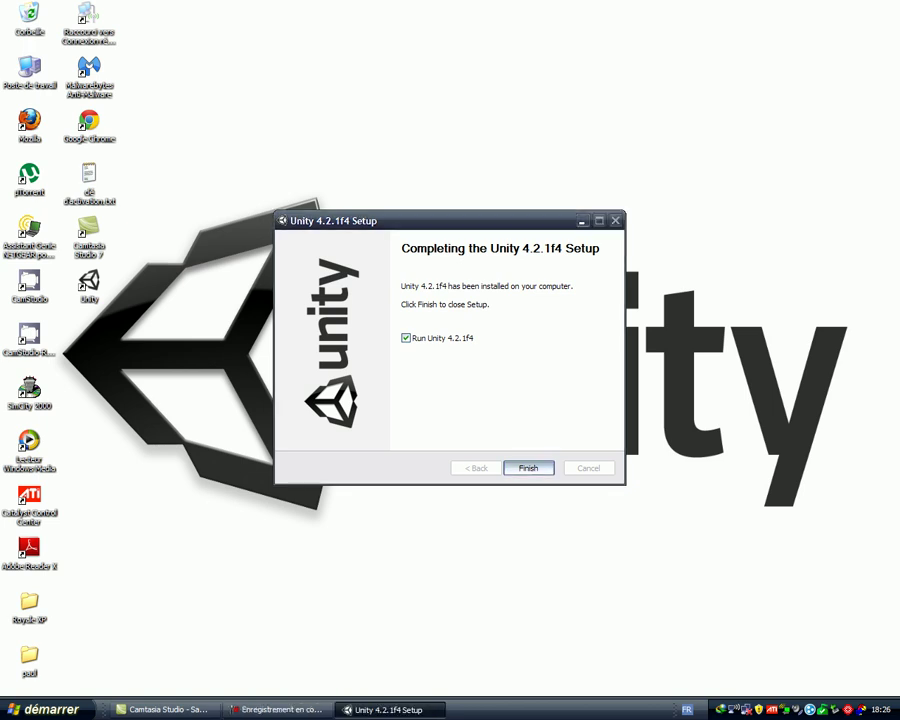
key("Return")
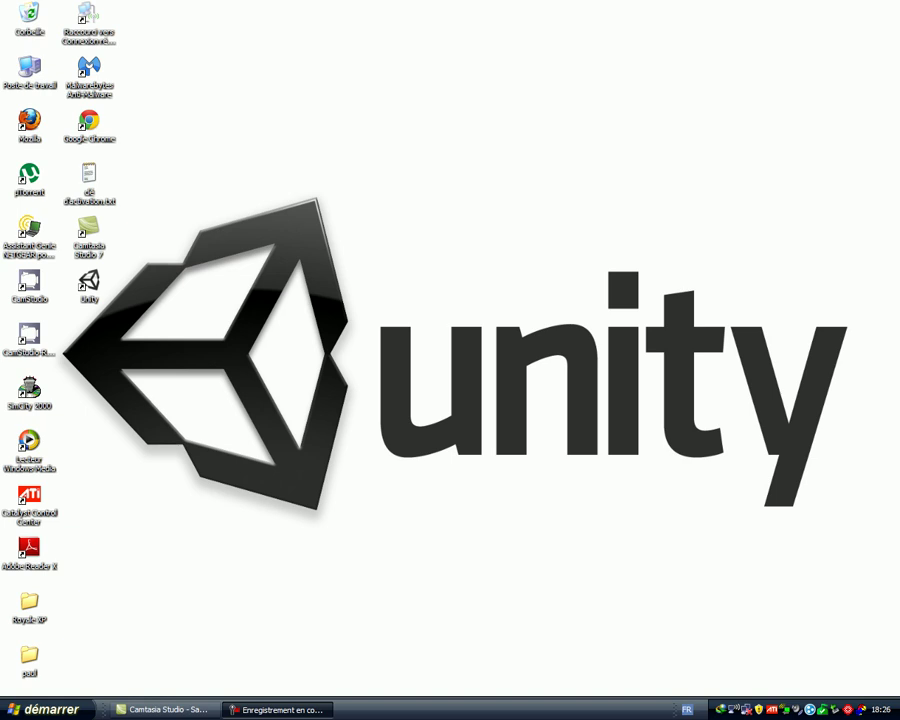
Select the clé d'activation, Camtasia Studio 7 and new Unity desktop icons.
left_click_drag(896, 2, 360, 436)
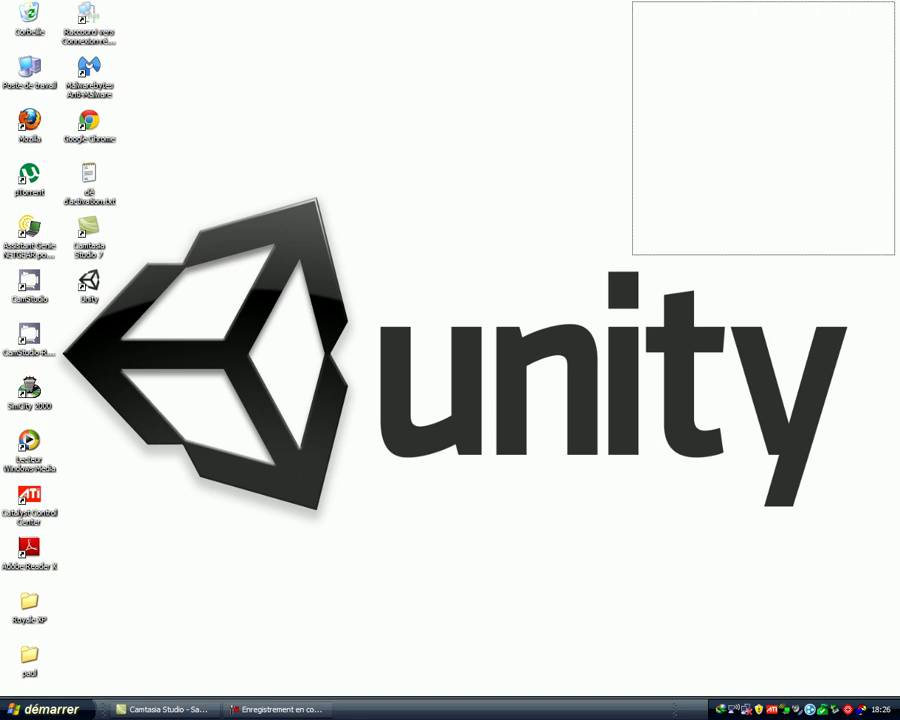
left_click_drag(834, 147, 75, 520)
left_click_drag(869, 180, 67, 534)
left_click_drag(858, 146, 66, 598)
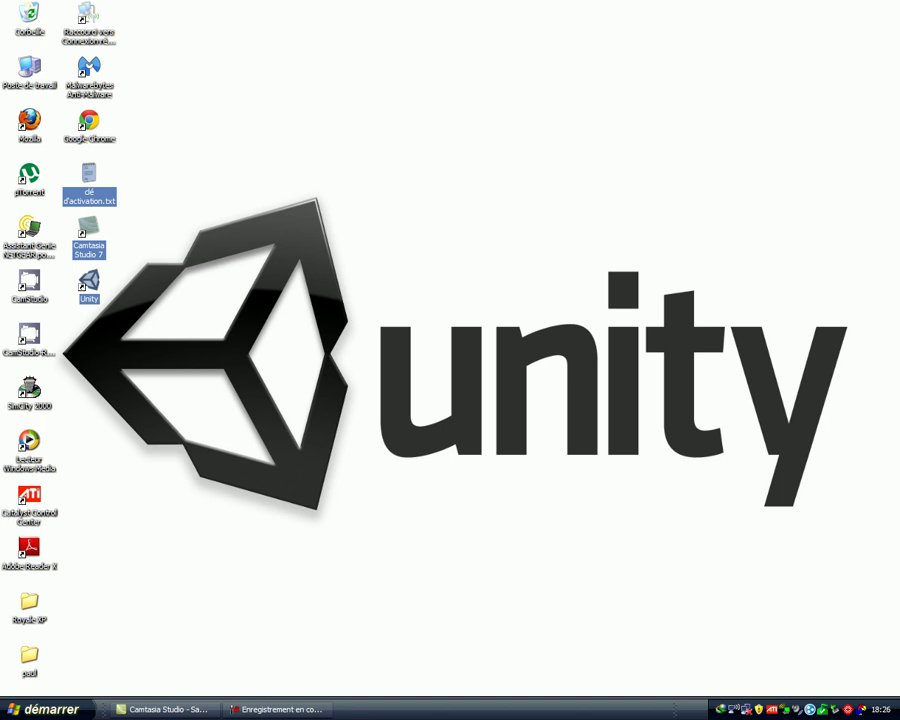
left_click(89, 285)
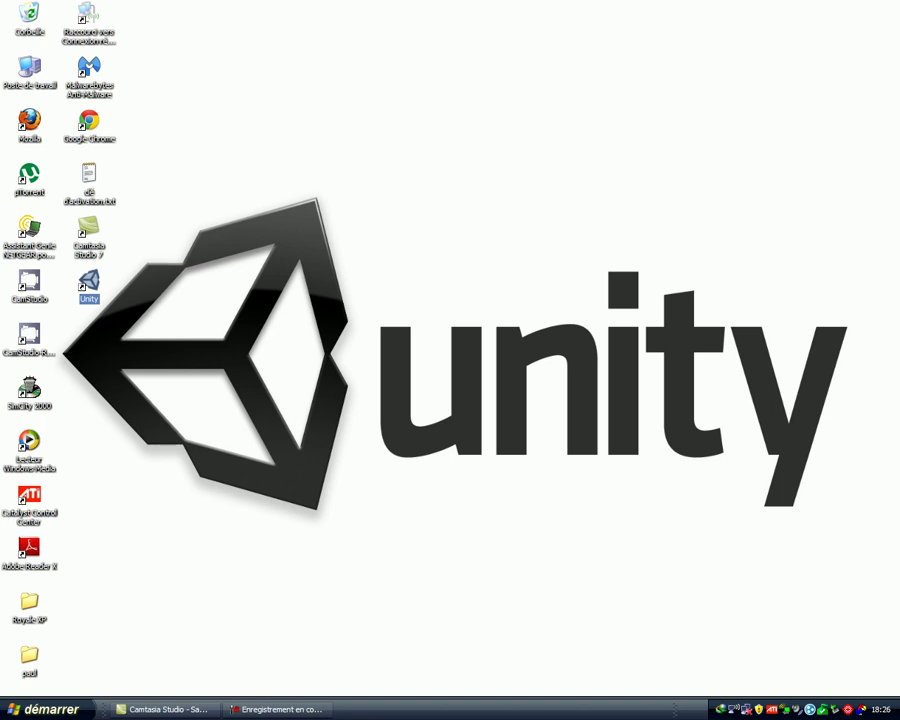
Reselect the Chrome, clé d'activation.txt, Camtasia Studio 7 and Unity shortcuts and start Unity.
mouse_move(888, 145)
left_mouse_down()
mouse_move(105, 493)
mouse_move(45, 362)
left_mouse_up()
left_click_drag(856, 141, 101, 528)
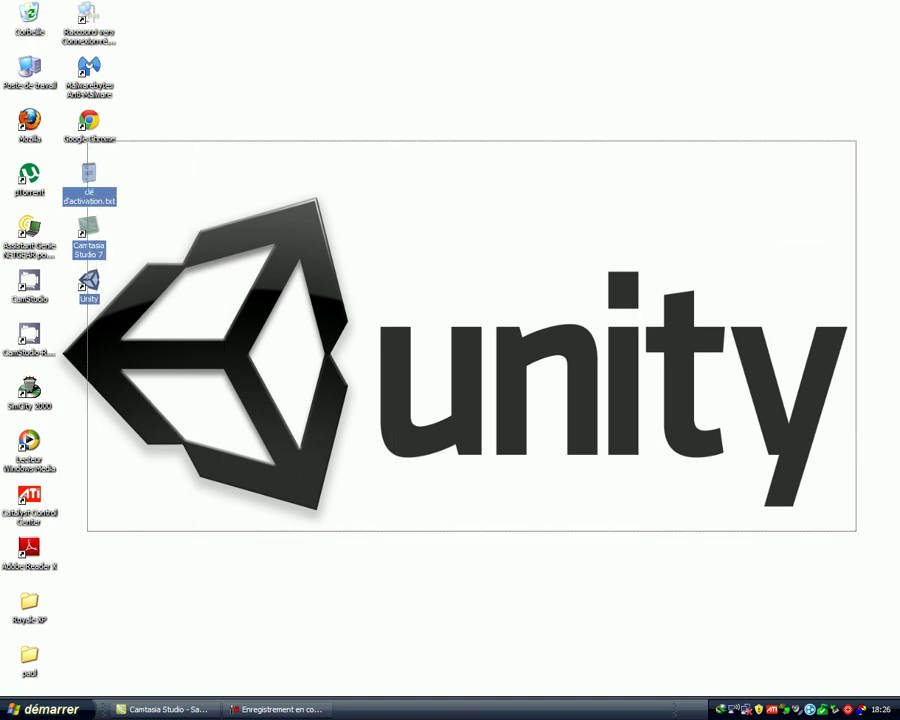
mouse_move(101, 528)
left_mouse_down()
mouse_move(240, 553)
mouse_move(56, 561)
left_mouse_up()
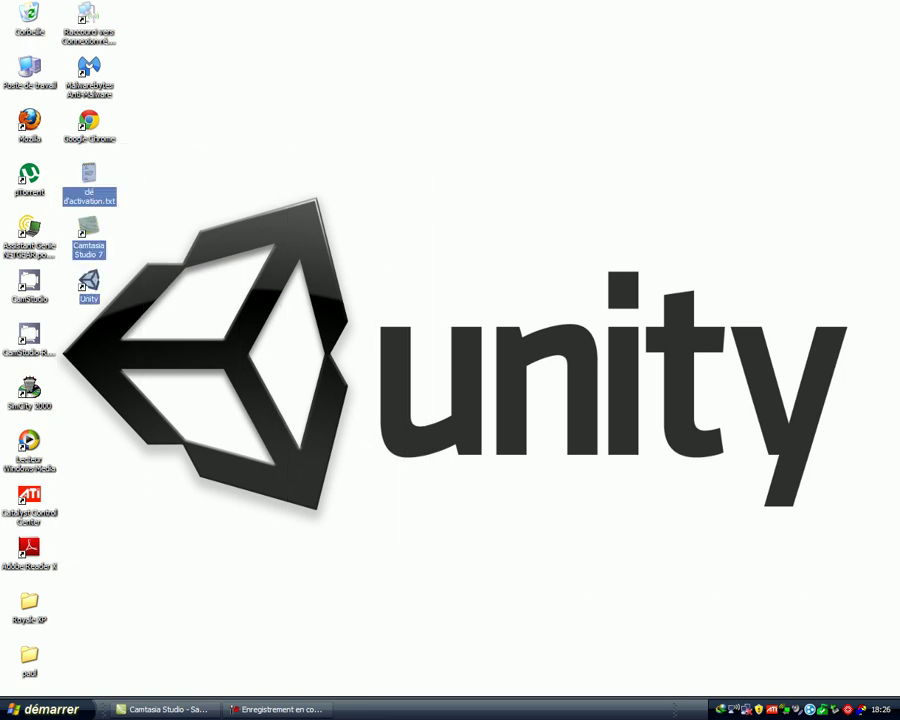
left_click_drag(879, 118, 486, 507)
left_click_drag(619, 101, 49, 379)
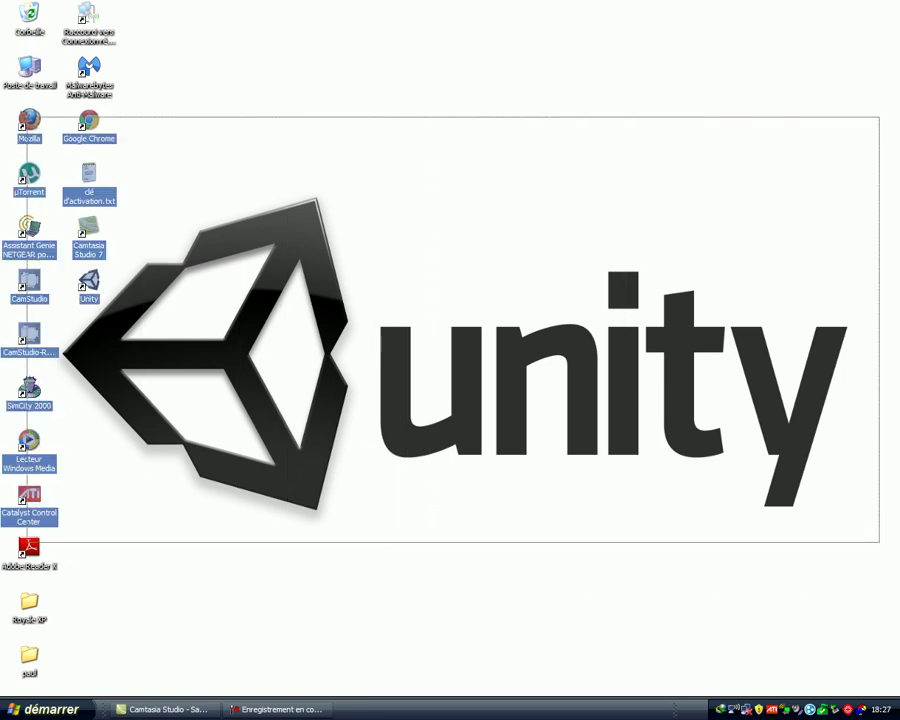
mouse_move(868, 102)
left_mouse_down()
mouse_move(54, 477)
mouse_move(62, 510)
left_mouse_up()
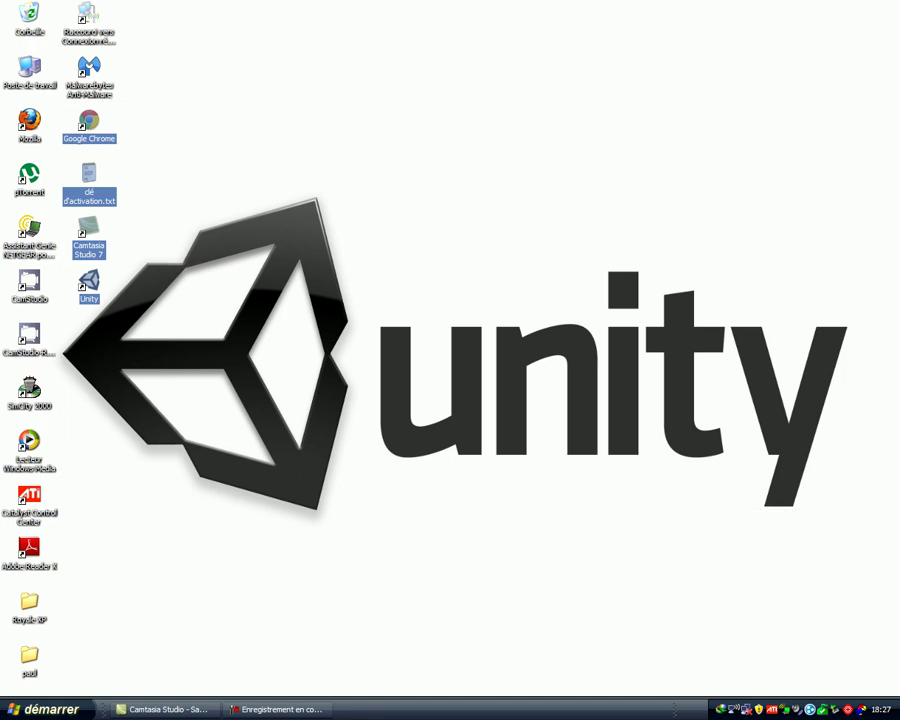
left_click_drag(866, 184, 50, 551)
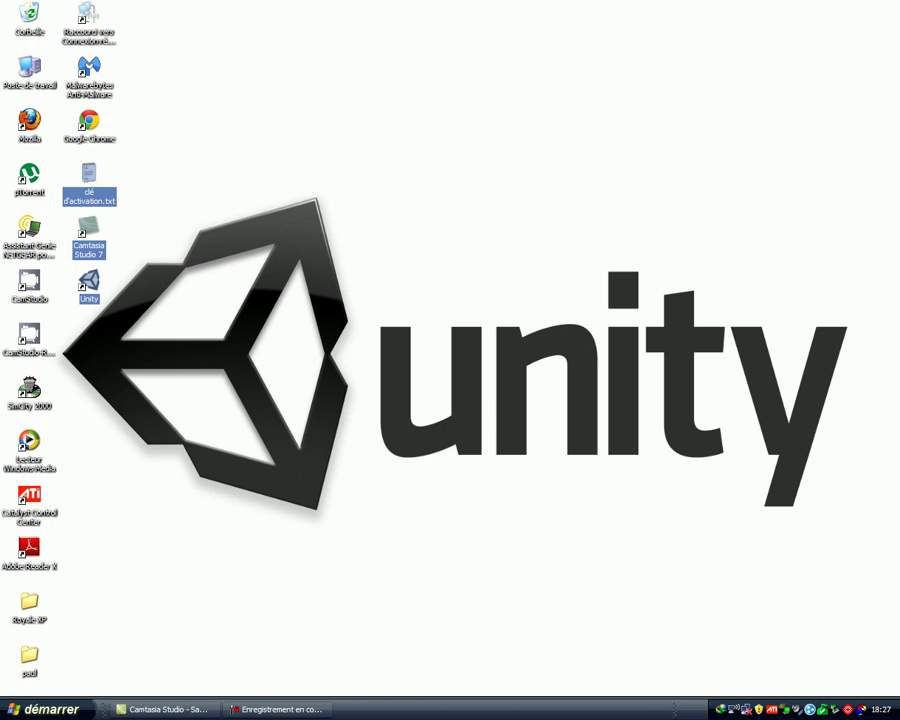
mouse_move(870, 141)
left_mouse_down()
mouse_move(79, 543)
mouse_move(53, 540)
left_mouse_up()
key("F10")
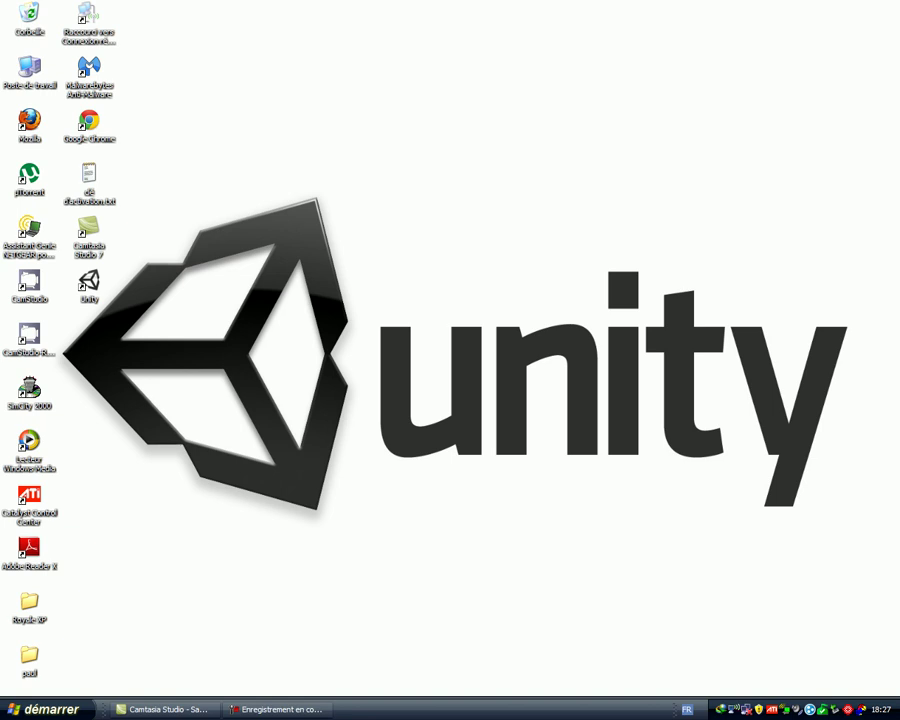
Wait while Unity loads until the 'Opening file failed' licenseloader.html error appears.
left_click_drag(193, 177, 751, 573)
left_click_drag(184, 137, 695, 531)
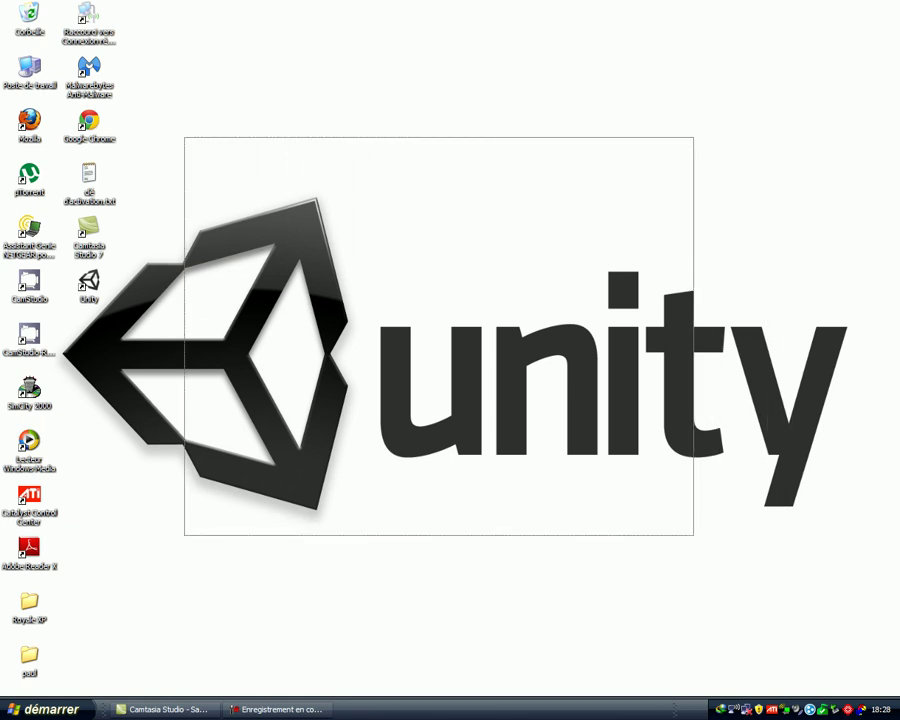
mouse_move(695, 531)
left_mouse_down()
mouse_move(711, 545)
mouse_move(717, 577)
left_mouse_up()
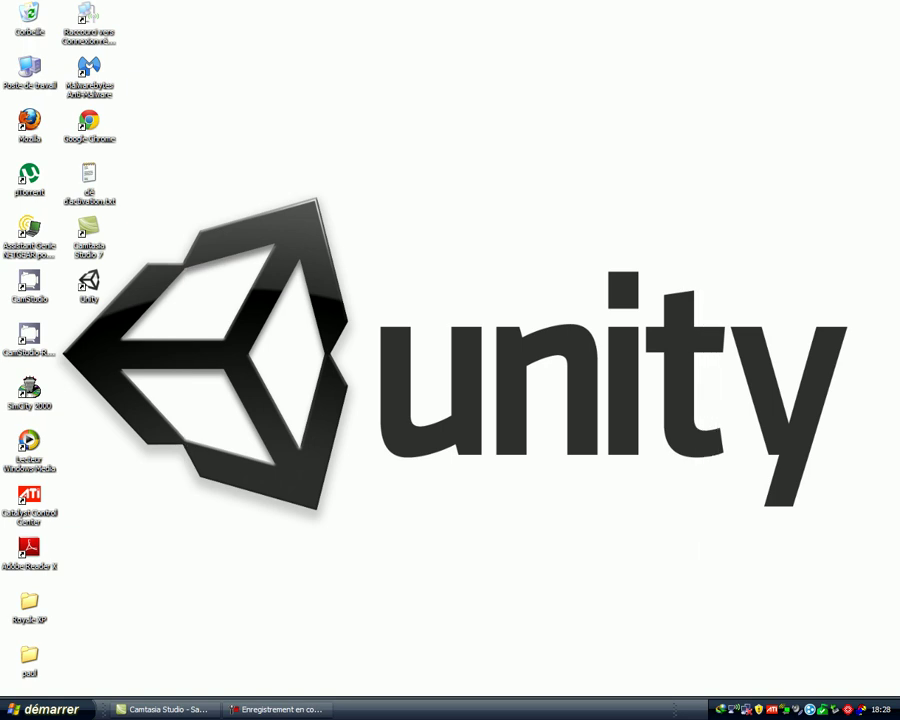
left_click_drag(193, 191, 767, 540)
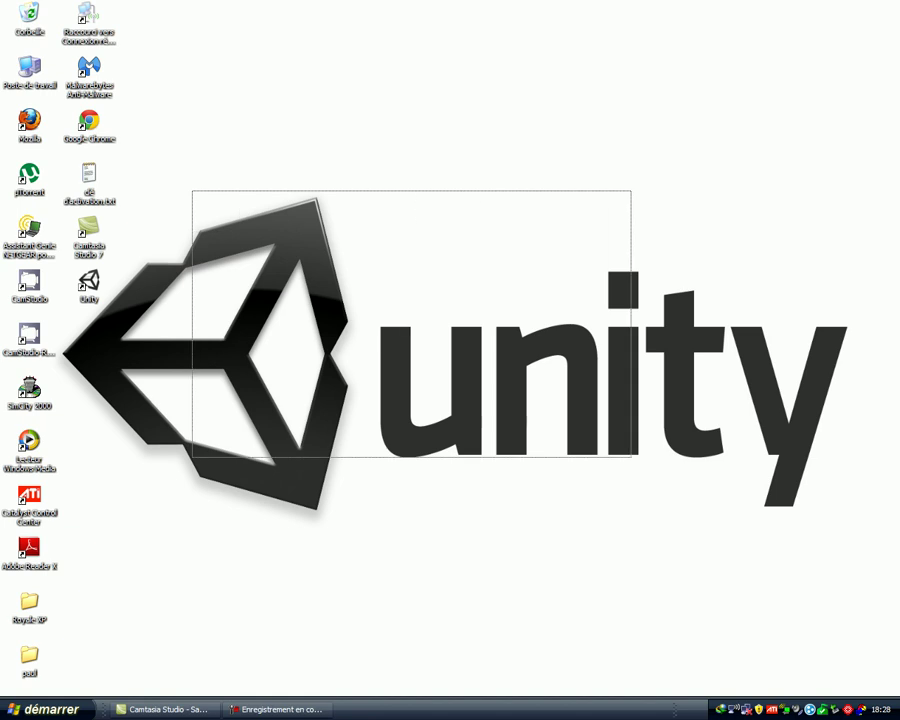
left_click_drag(229, 99, 684, 600)
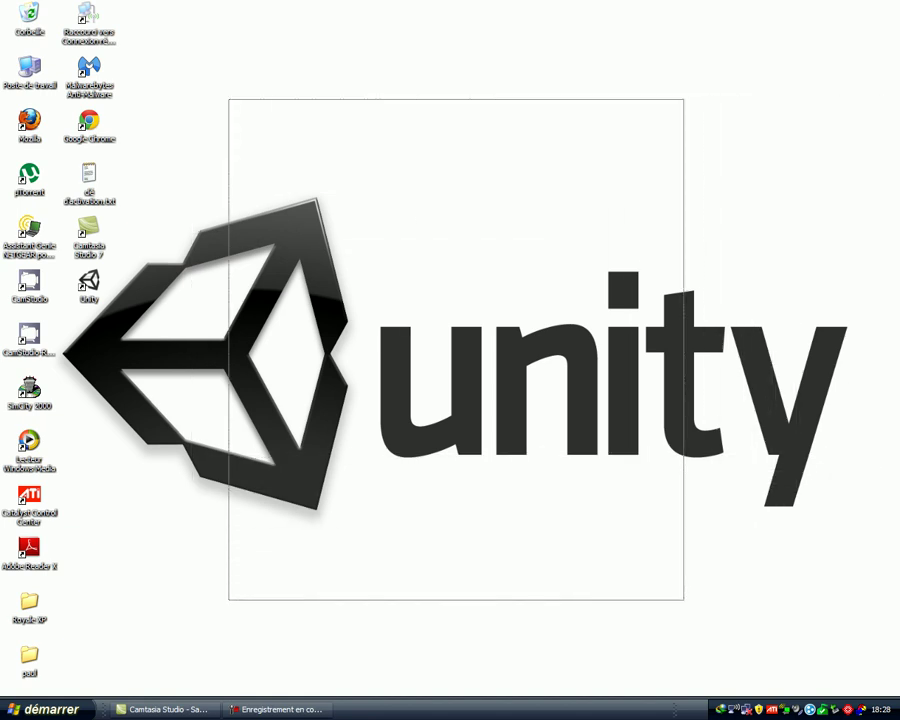
left_click_drag(748, 154, 182, 567)
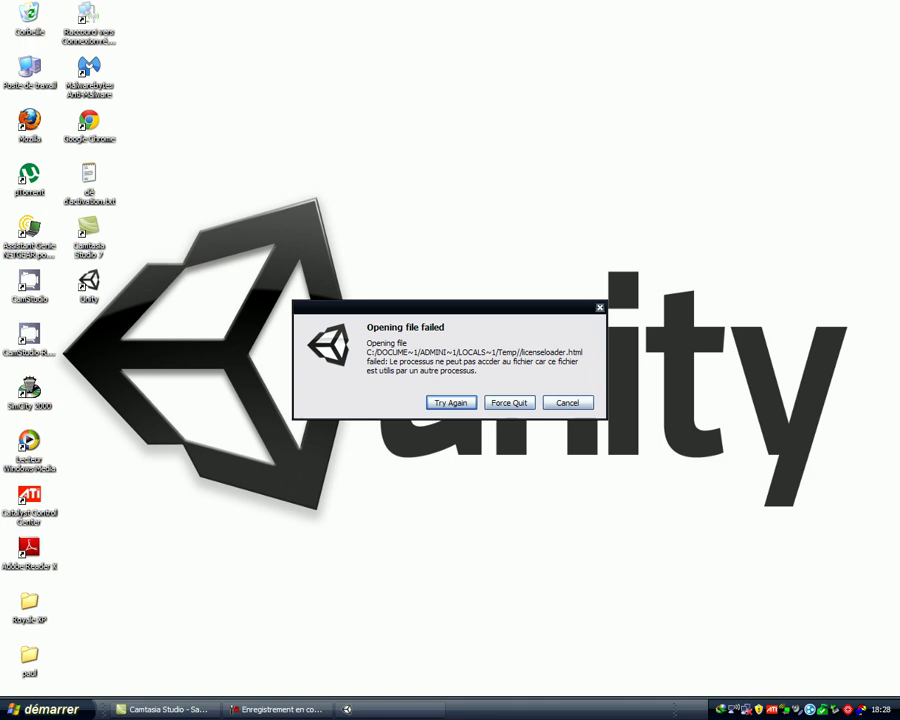
Retry both licenseloader.html file errors until the Activate your Unity license page loads.
key("Return")
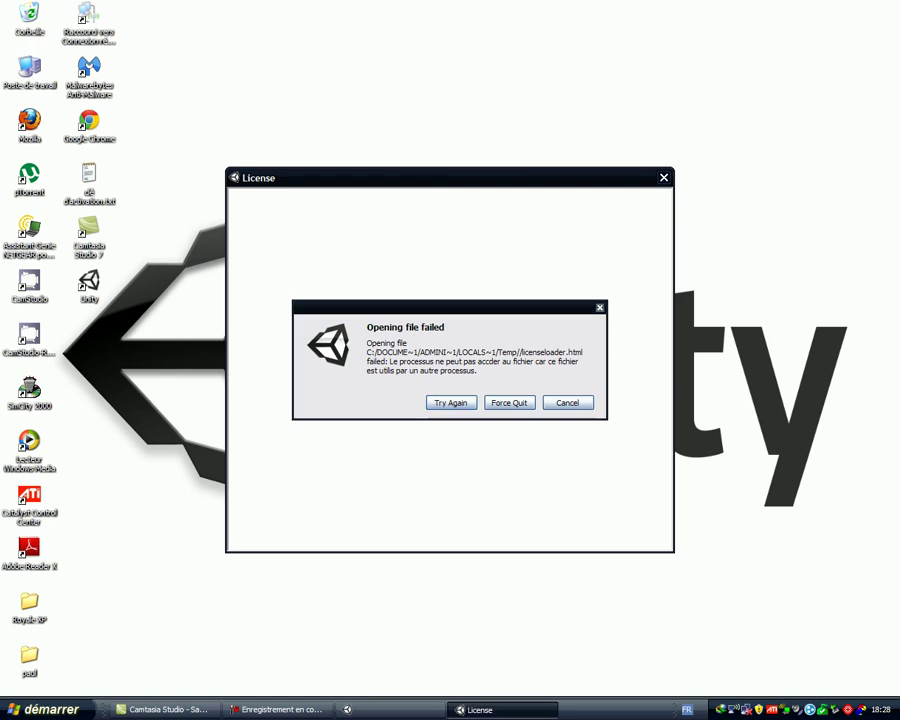
key("Return")
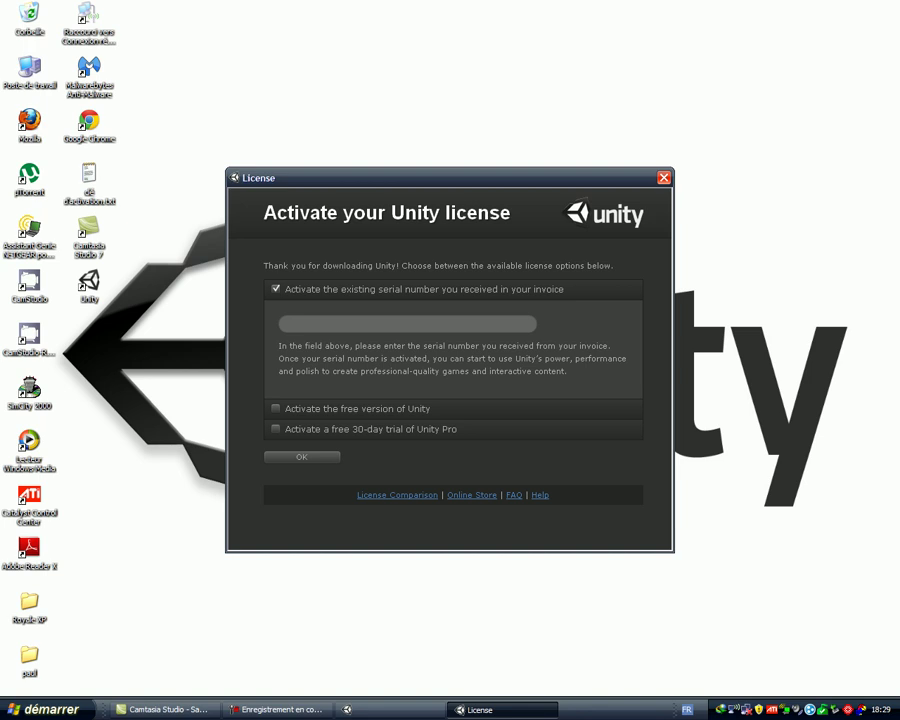
Choose 'Activate the free version of Unity', confirm with OK, and dismiss the file error.
left_click(276, 408)
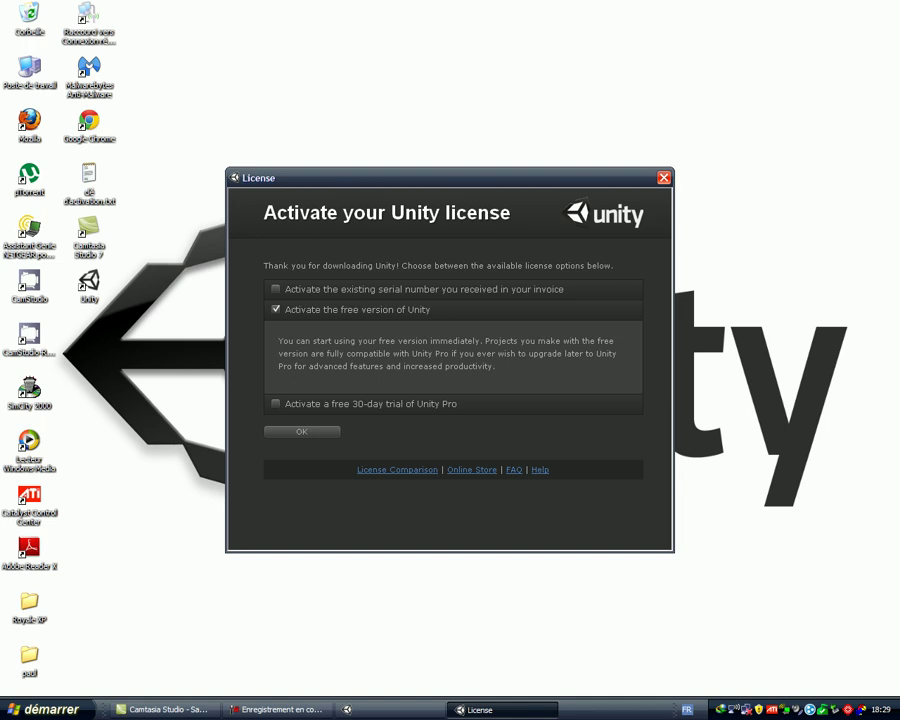
key("Return")
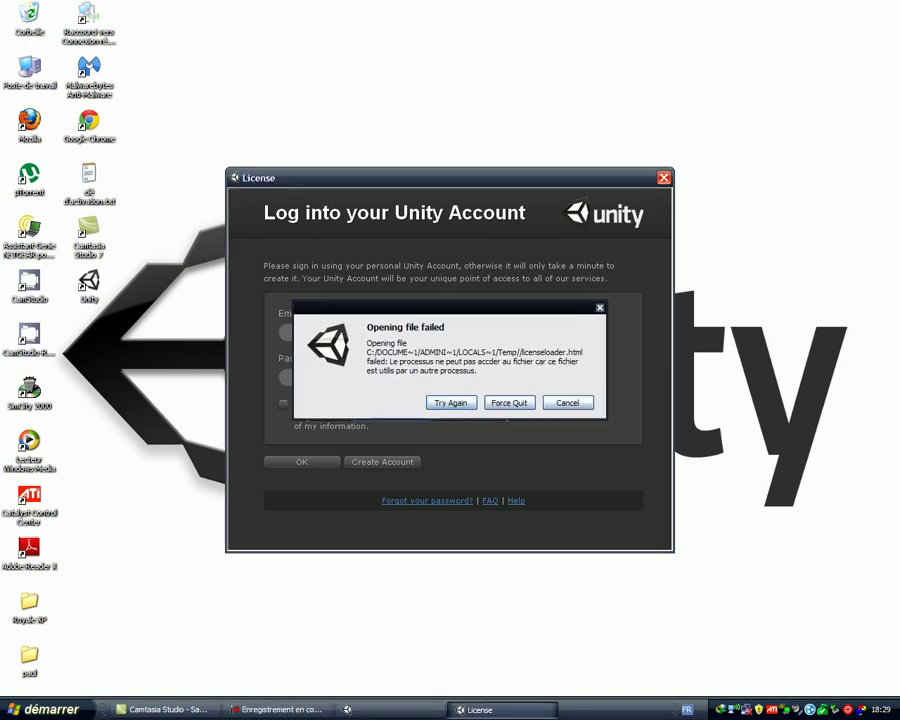
key("Escape")
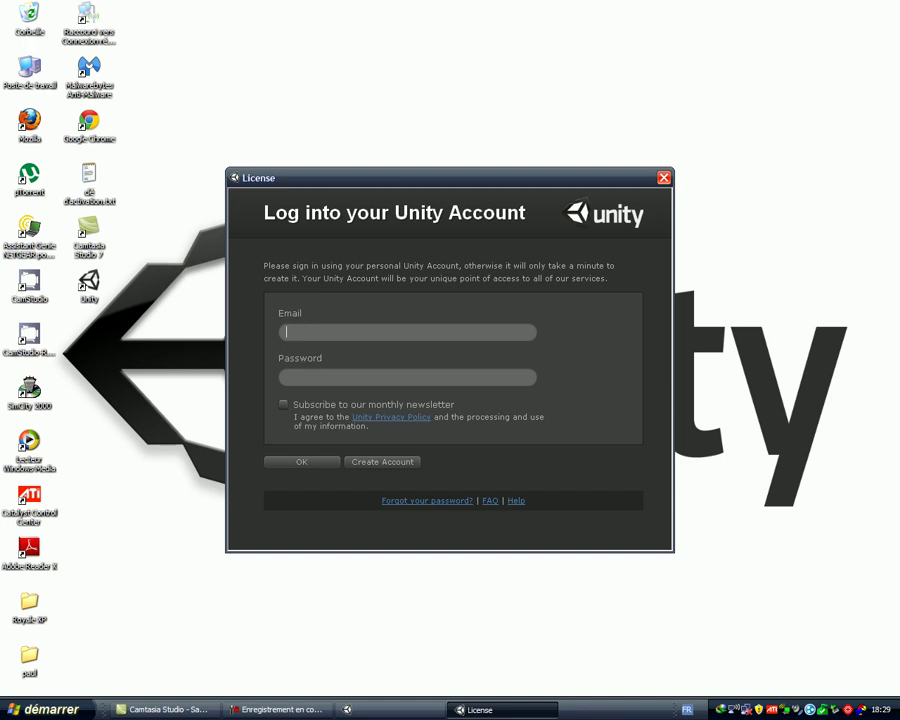
Log in with the account e-mail and password, re-entering the password after the invalid-login banner.
left_click(286, 377)
type("**********")
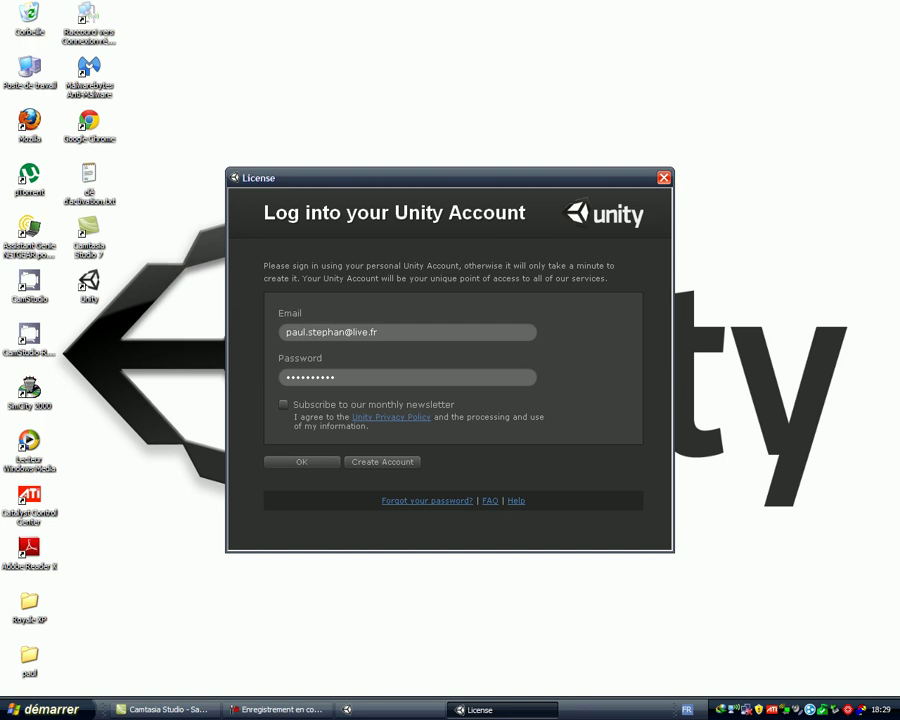
key("Return")
left_click(286, 411)
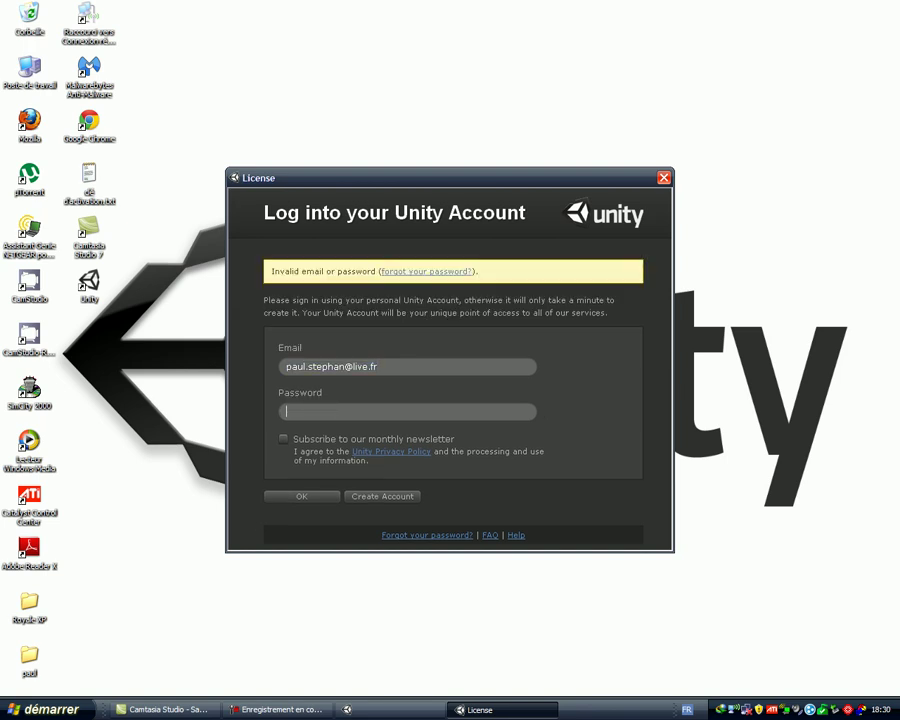
type("•••••••••")
key("Return")
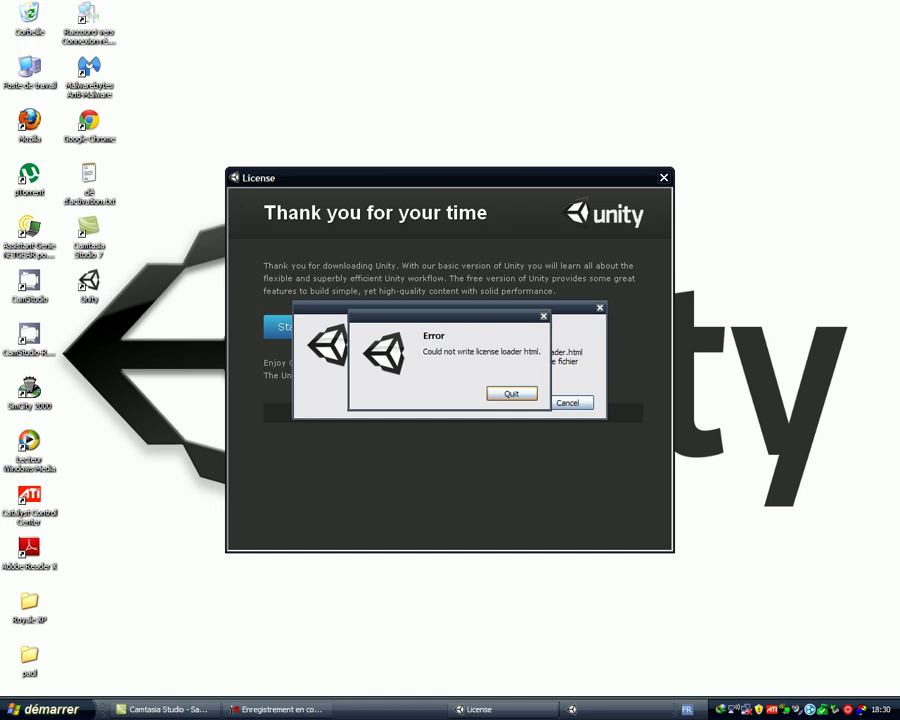
Quit at the license loader write error and wait for the Unity Editor firewall alert.
key("Return")
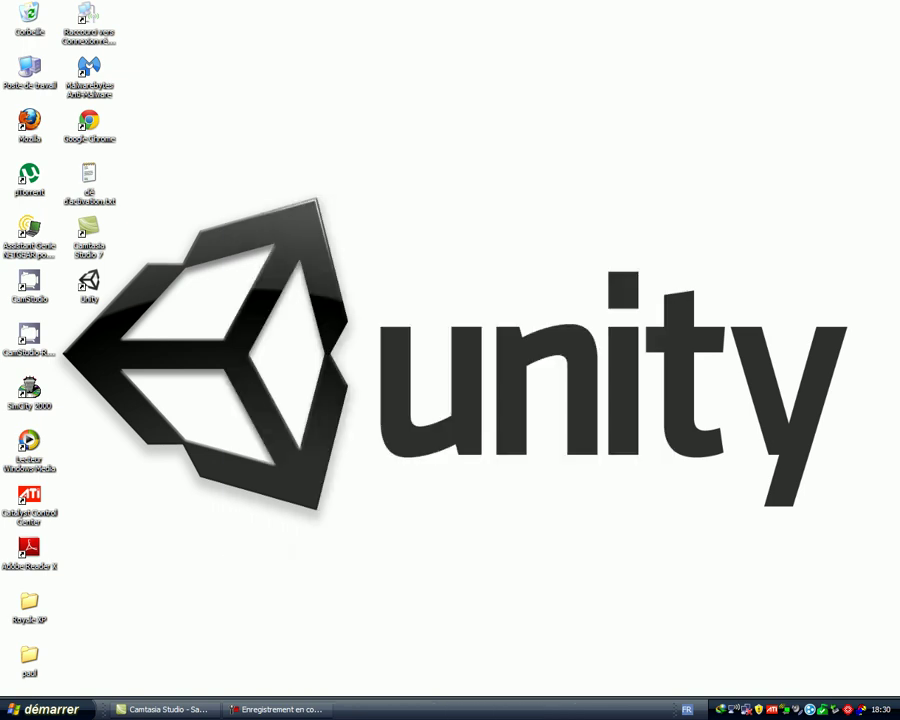
left_click_drag(195, 160, 740, 585)
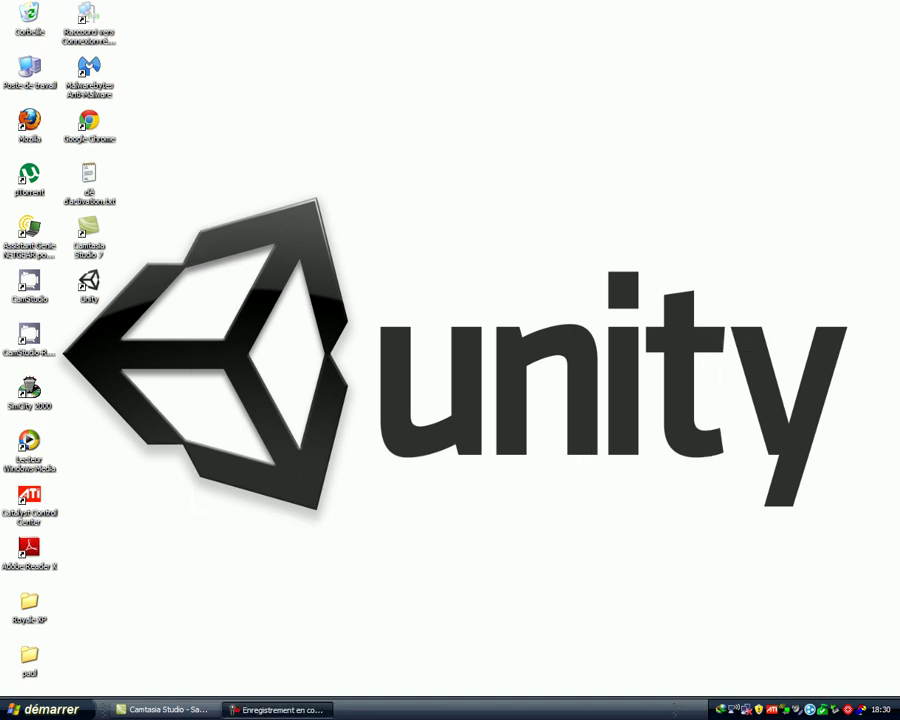
left_click_drag(198, 190, 685, 531)
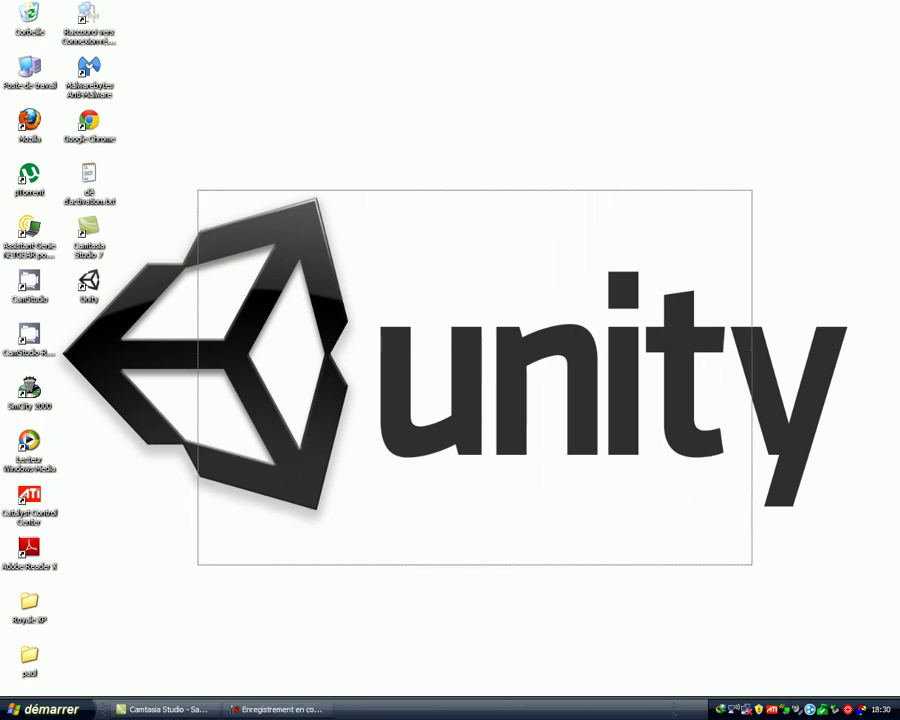
left_click_drag(685, 531, 695, 535)
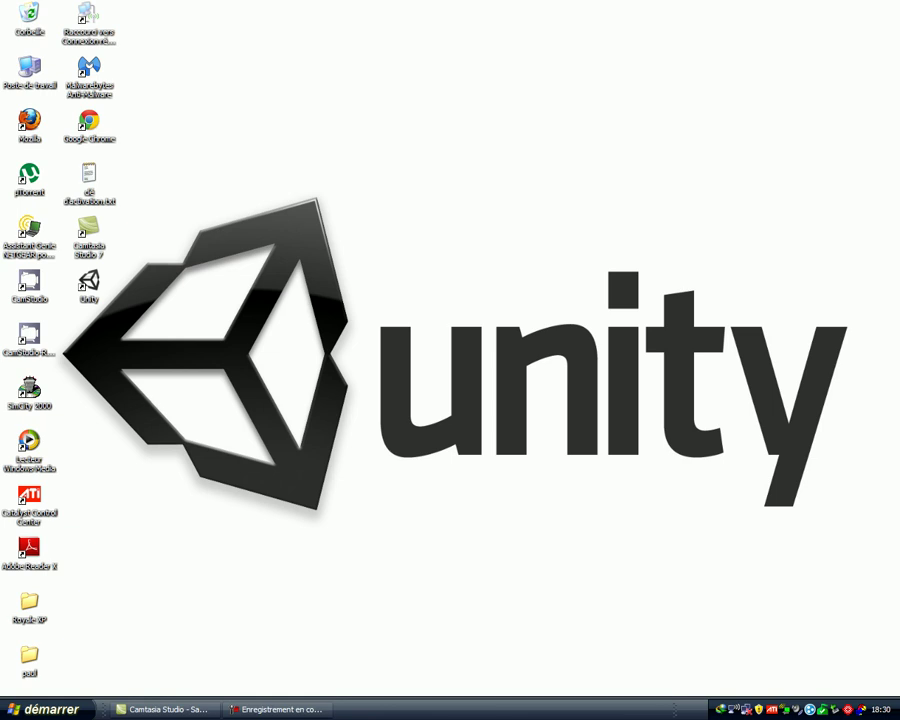
left_click_drag(180, 173, 726, 545)
left_click_drag(199, 170, 710, 550)
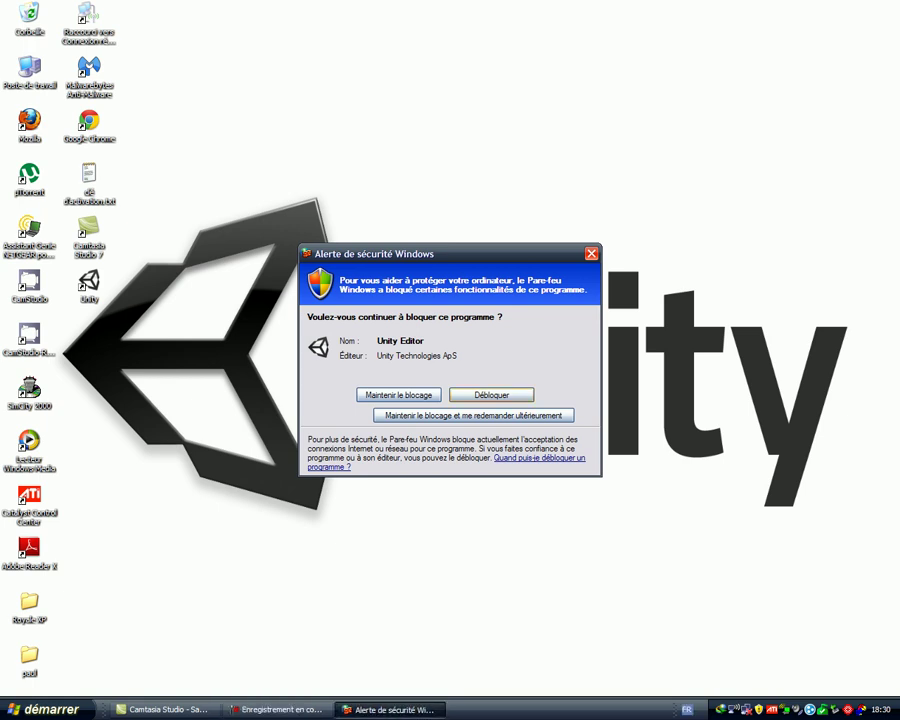
Unblock Unity Editor (Débloquer) in the Windows Firewall security alert.
left_click(491, 395)
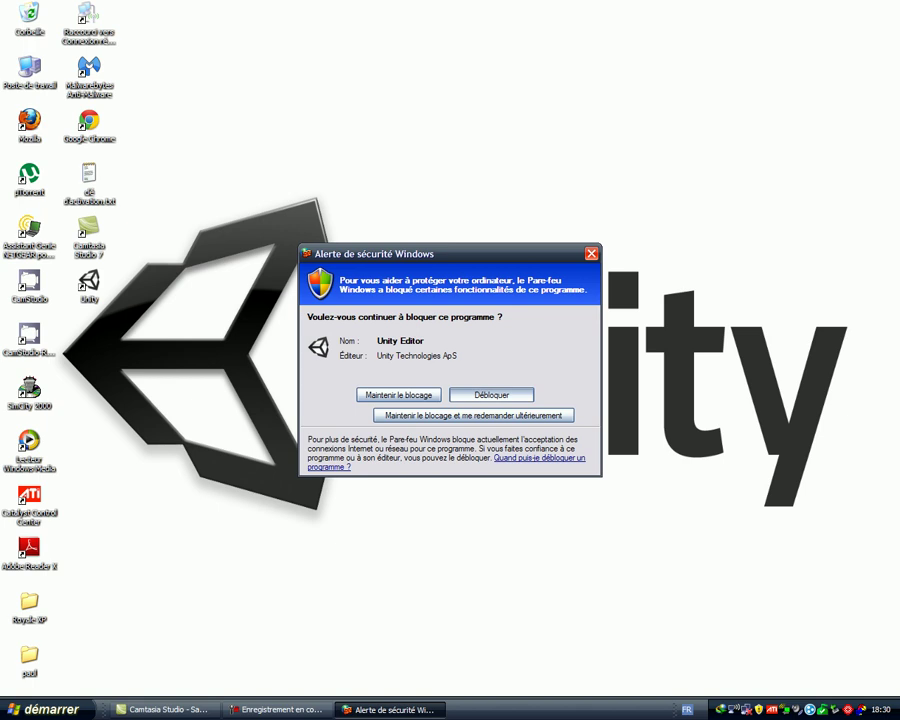